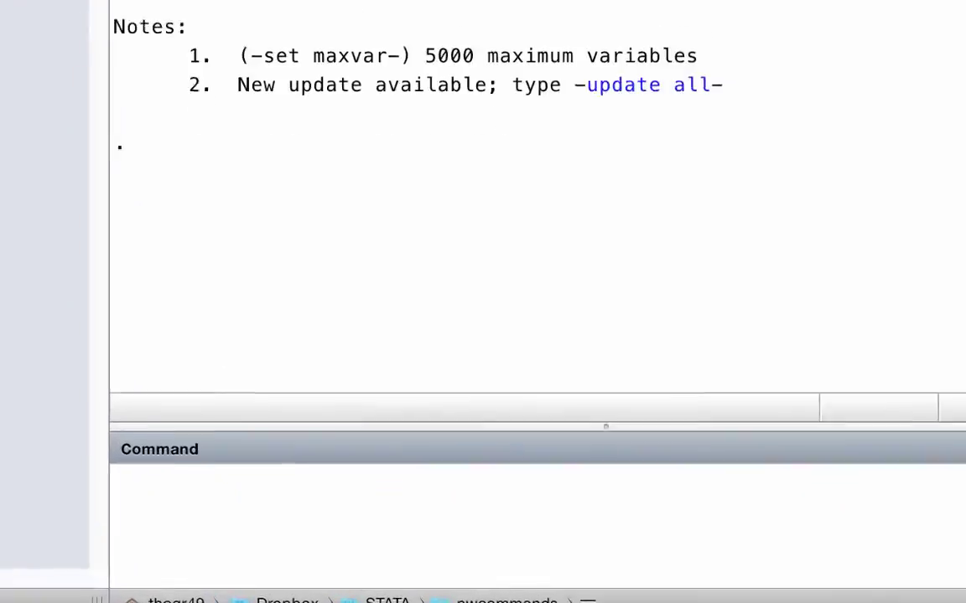
# - Load the flobusiness and flomarriage networks with webnwuse florentine
pyautogui.write('webnwuse')
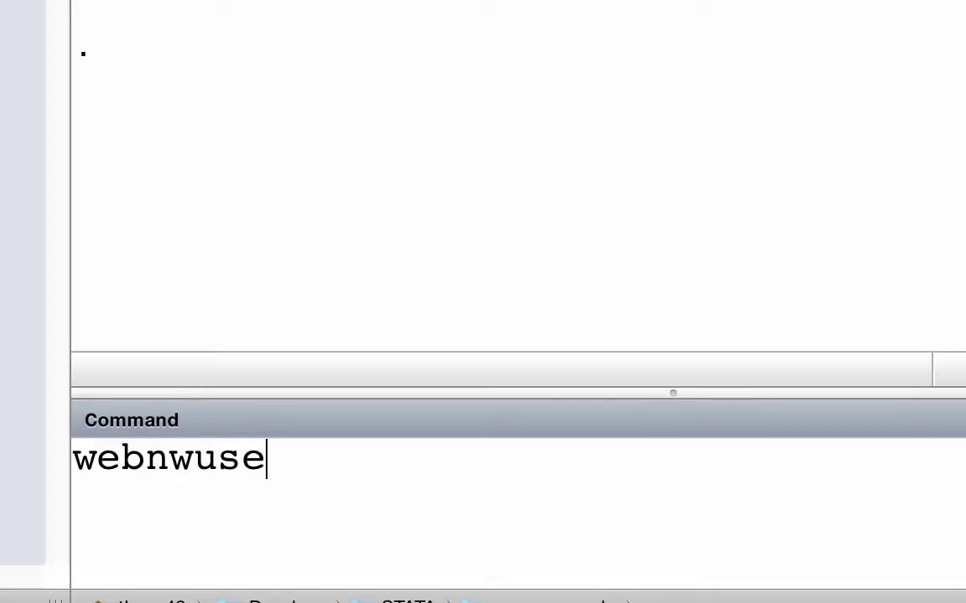
pyautogui.write(' florentine')
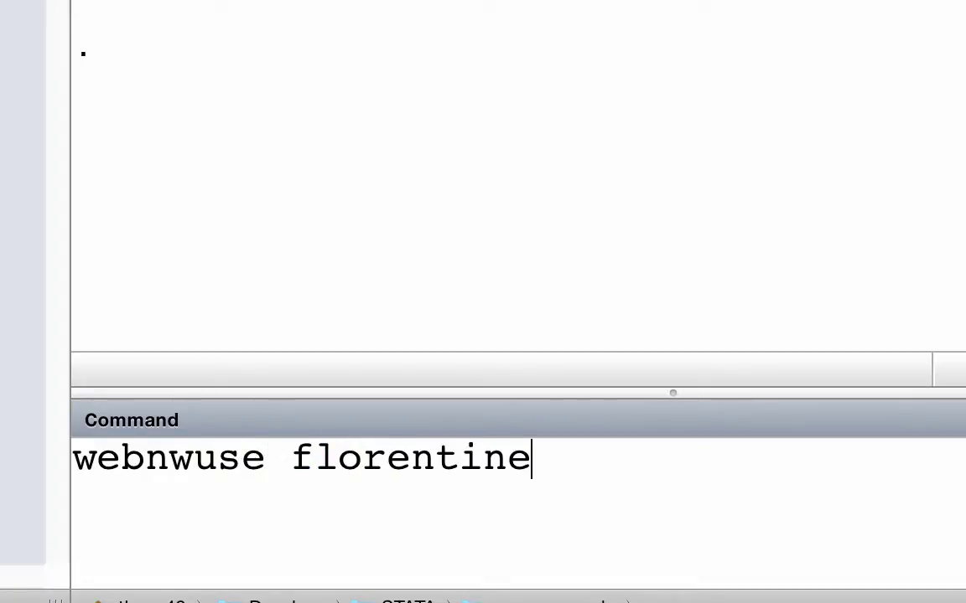
pyautogui.press('Return')
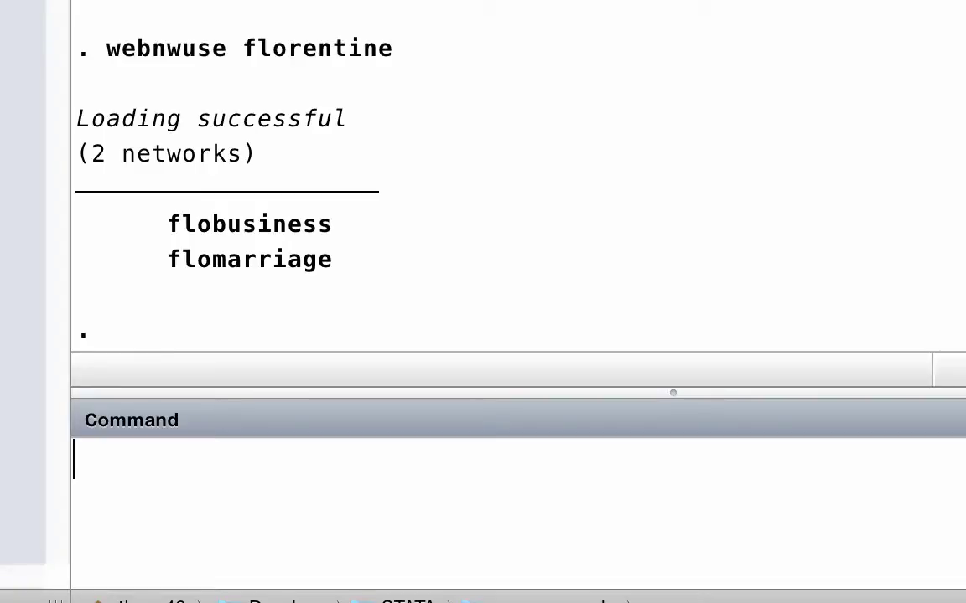
pyautogui.write('nwplo')
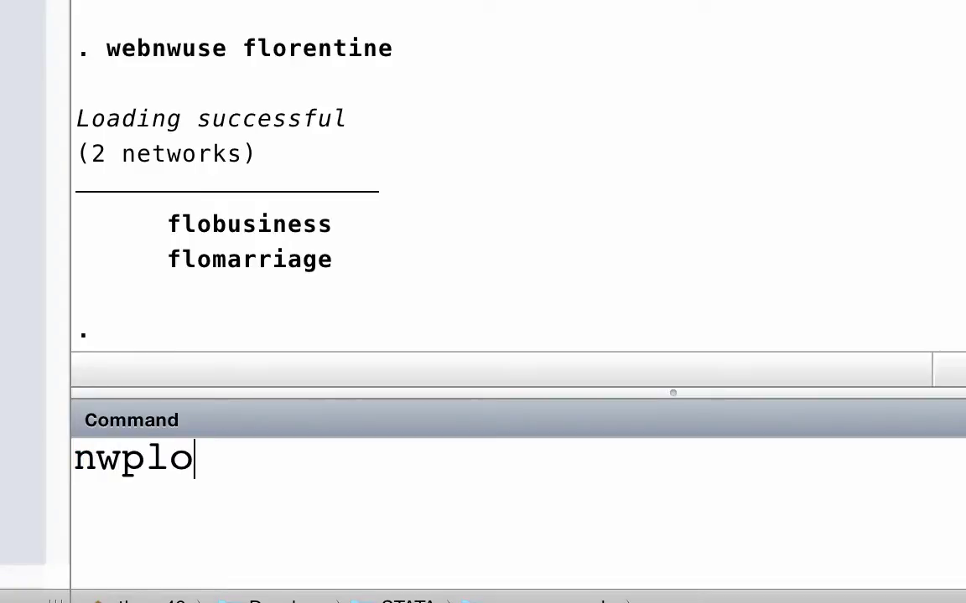
pyautogui.write('t fl')
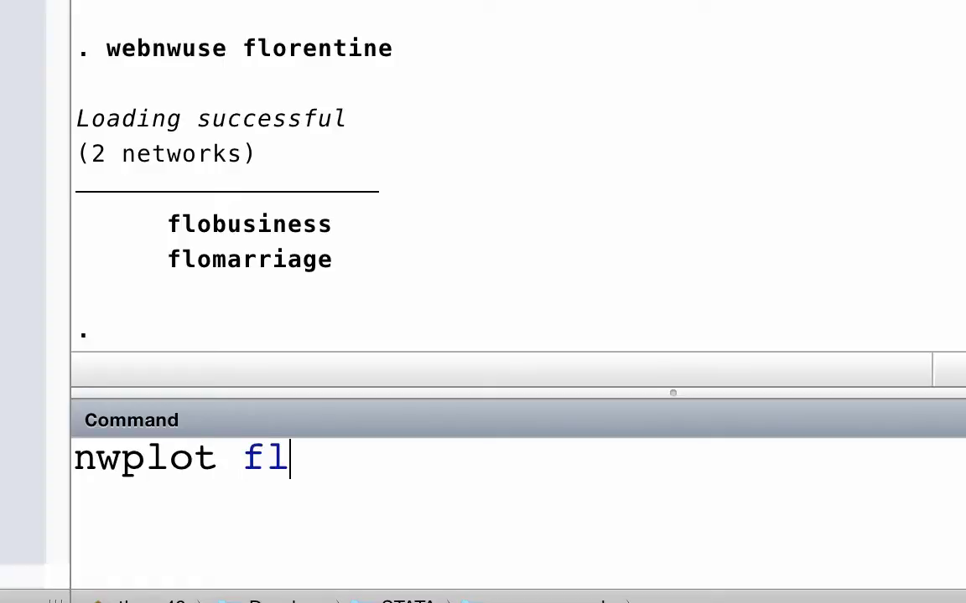
pyautogui.write('omarriage')
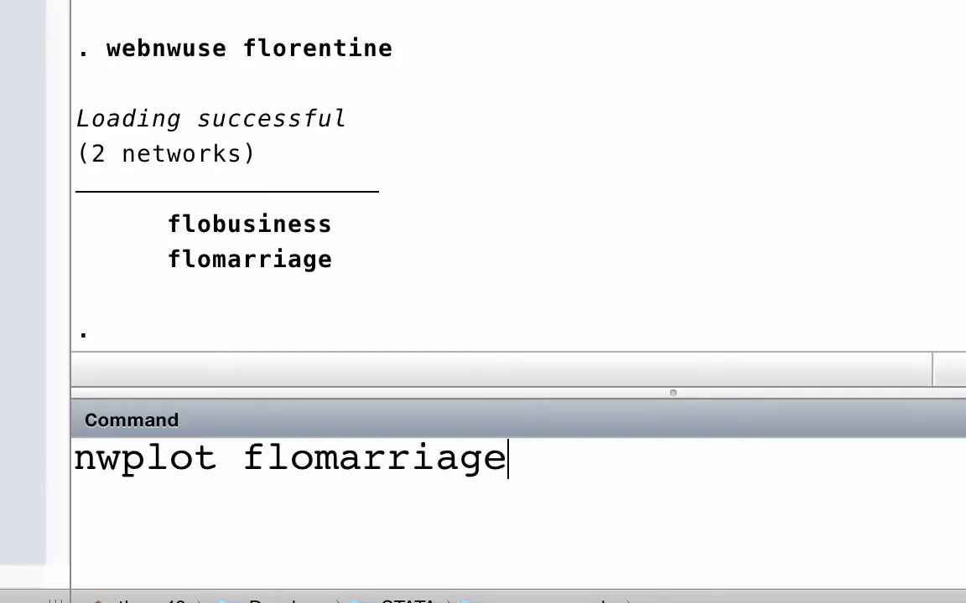
# - Run nwplot flomarriage to draw the marriage network
pyautogui.press('Return')
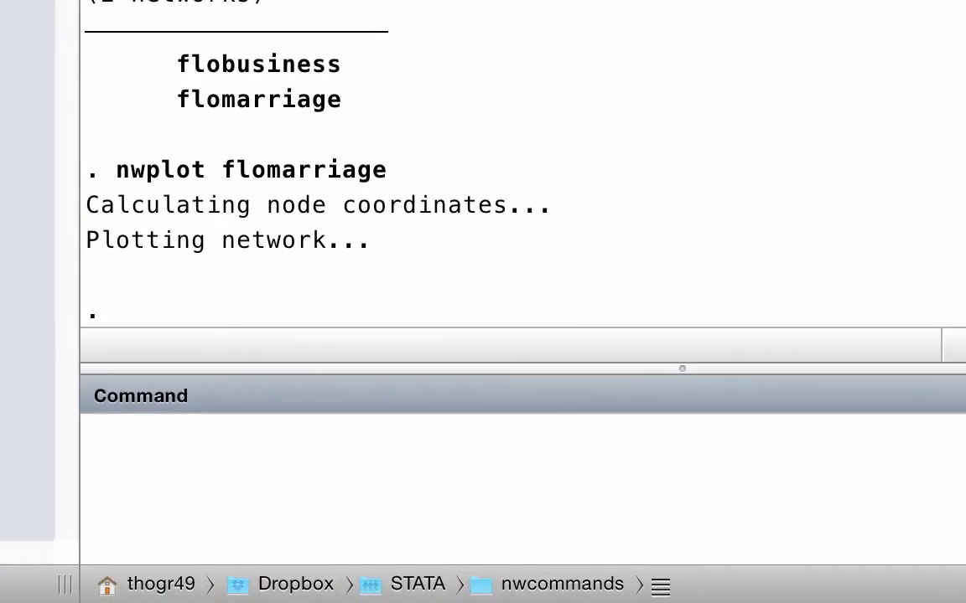
# - Generate seat = (priorates!=0) and tabulate it, showing 10 of 16 families hold a seat
pyautogui.write('gener')
pyautogui.write('seat ')
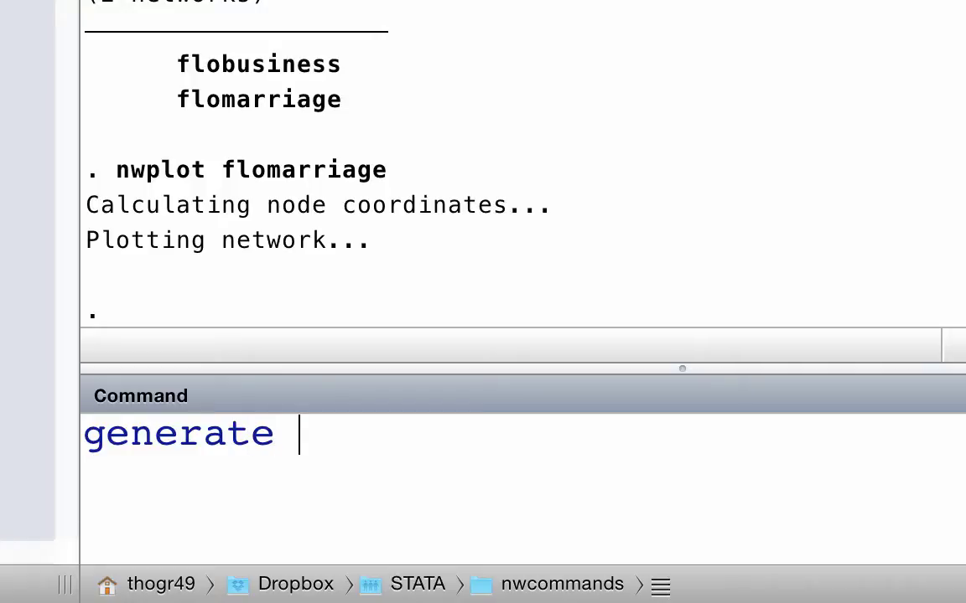
pyautogui.write('= (')
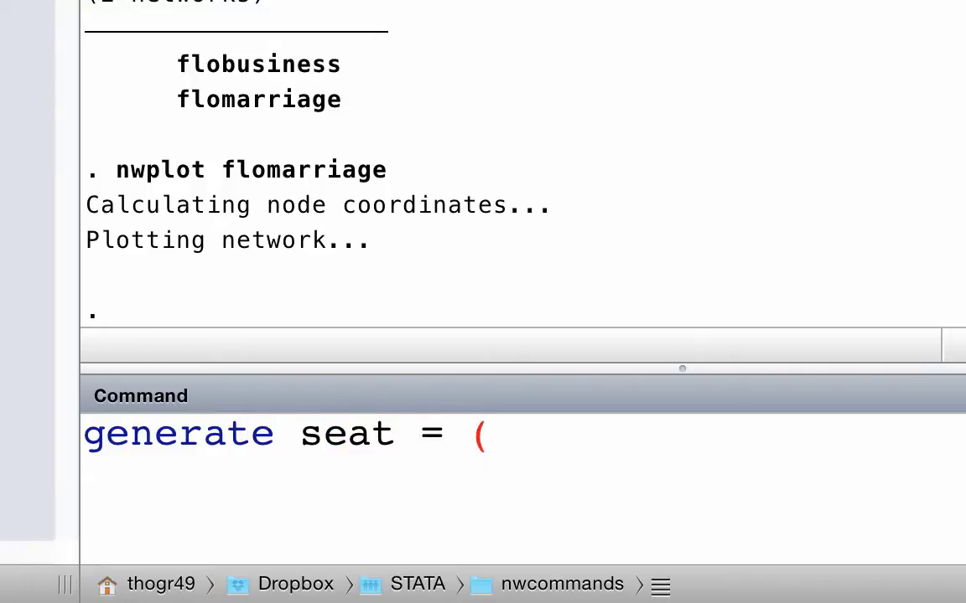
pyautogui.write('priorat')
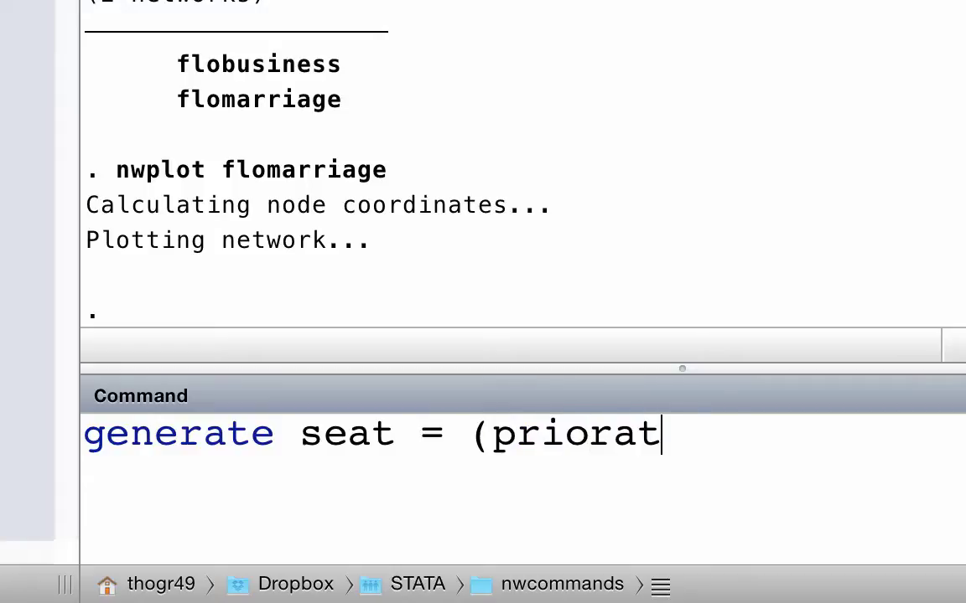
pyautogui.write('es!=0')
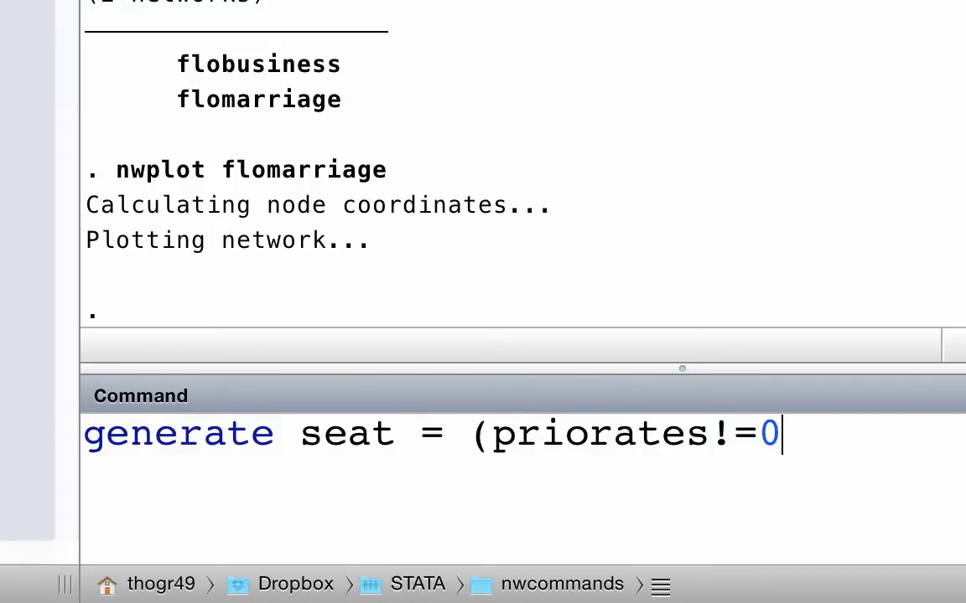
pyautogui.write(')')
pyautogui.press('Return')
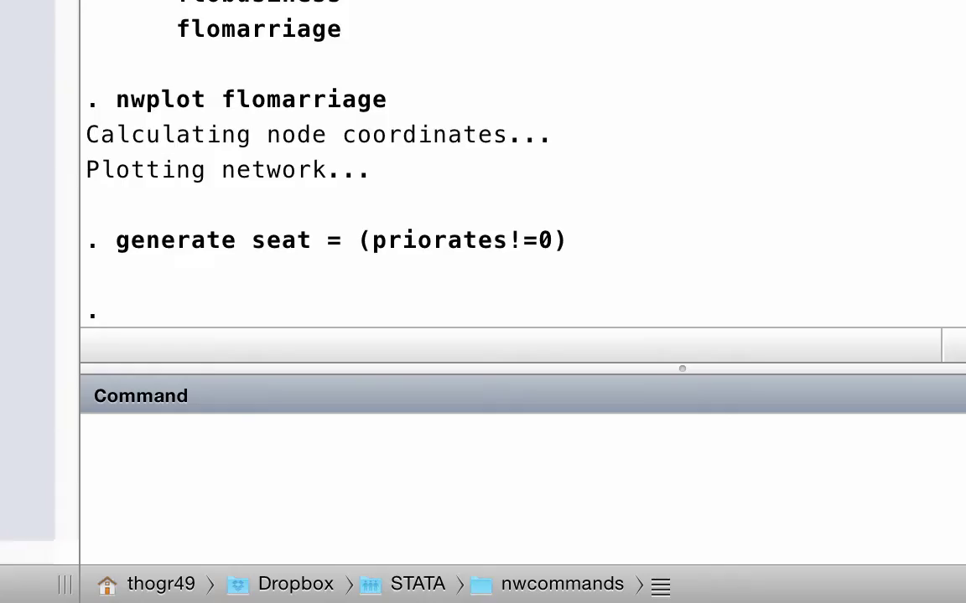
pyautogui.write('tab seat')
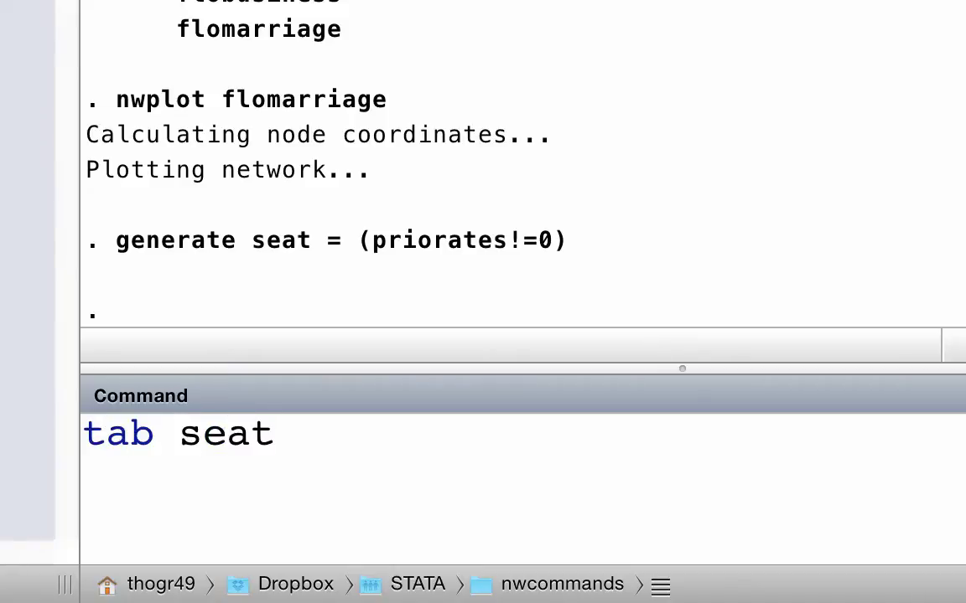
pyautogui.press('Return')
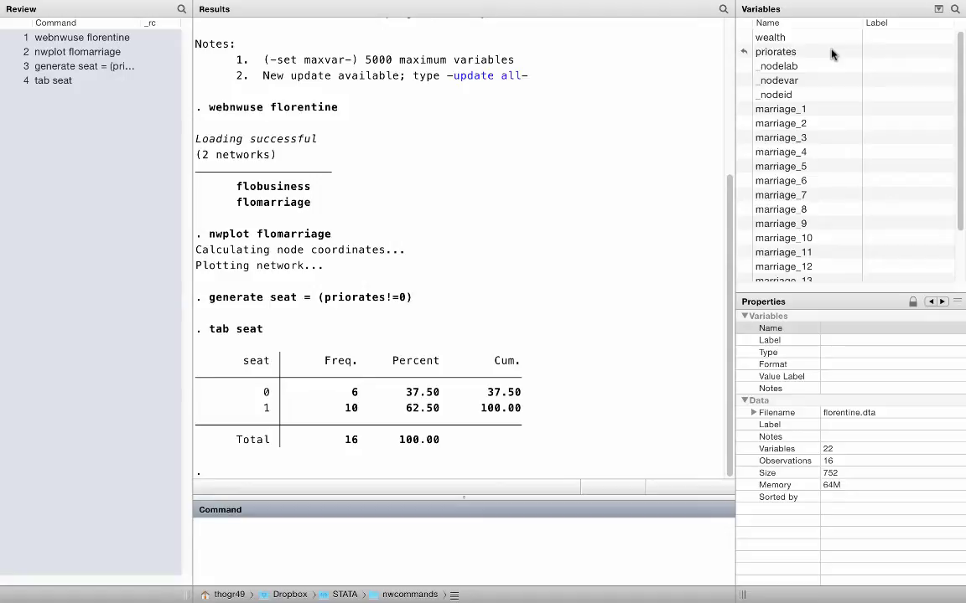
# - Plot flomarriage with node size(wealth) and color(seat)
pyautogui.write('nw')
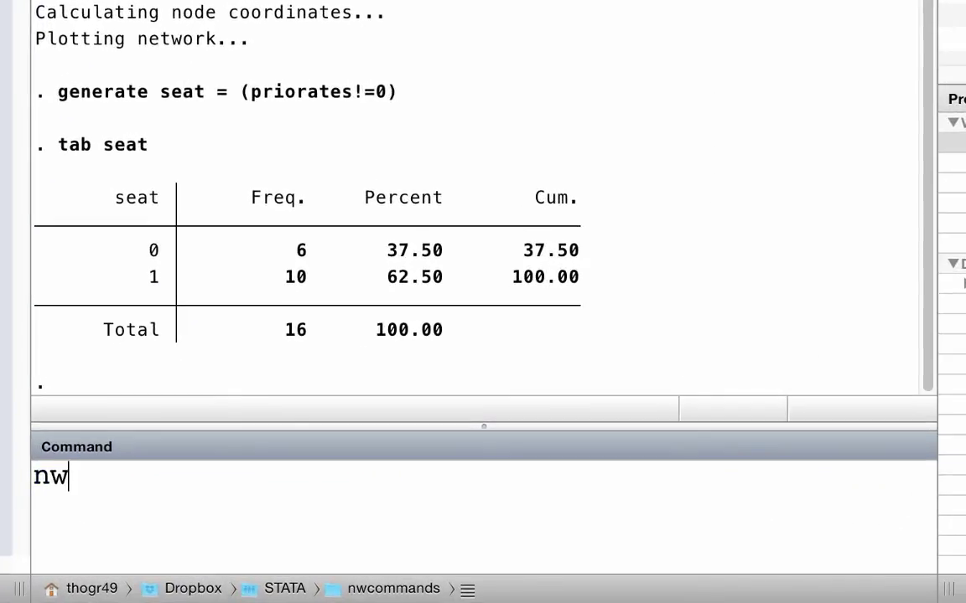
pyautogui.write('plot flom')
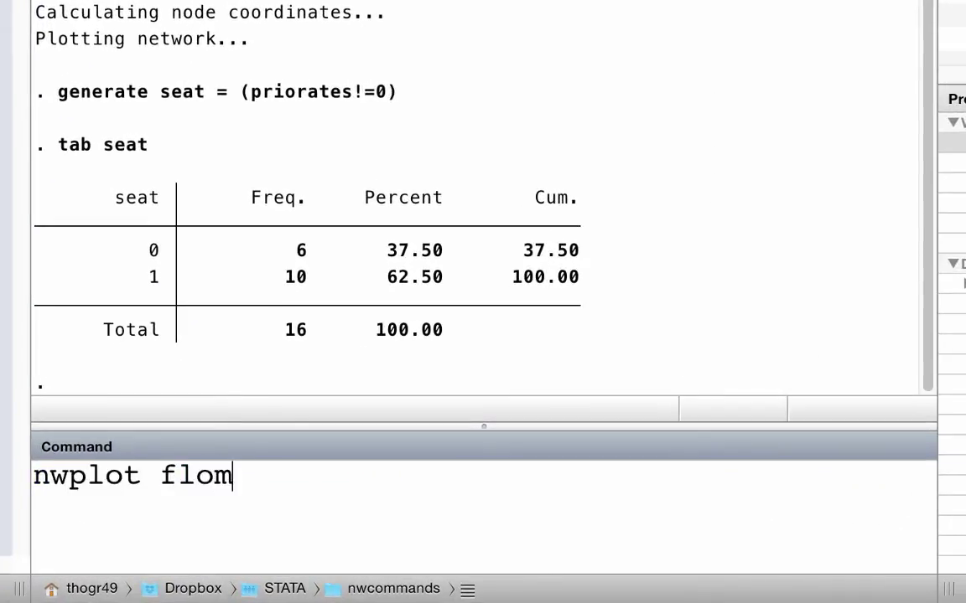
pyautogui.write('arriage, ')
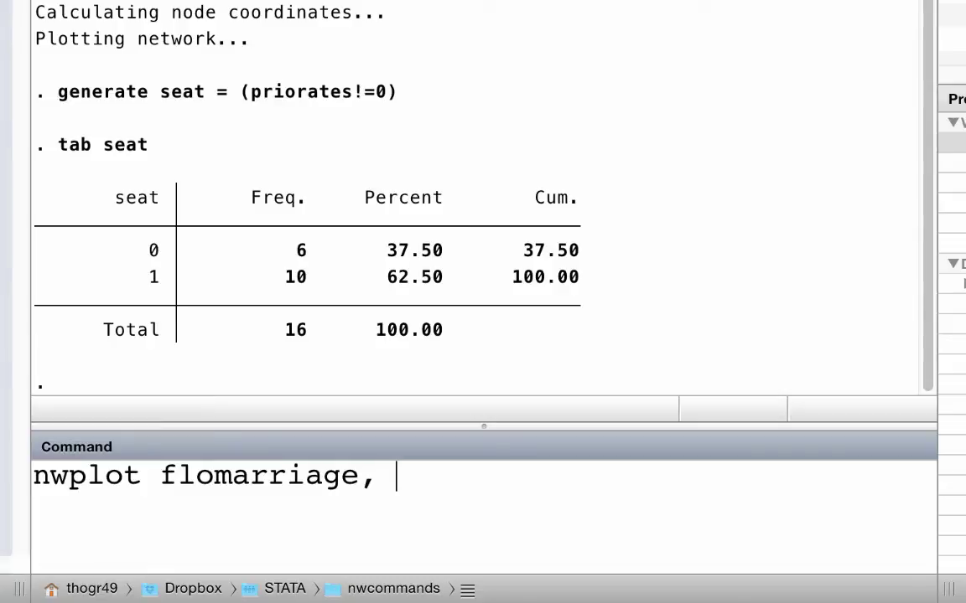
pyautogui.write('size(')
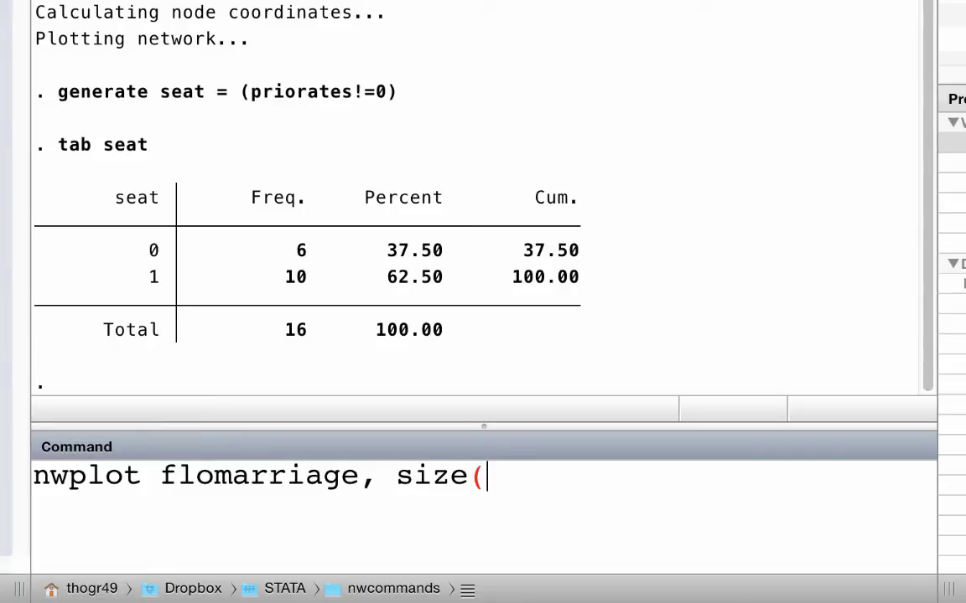
pyautogui.write('wealth')
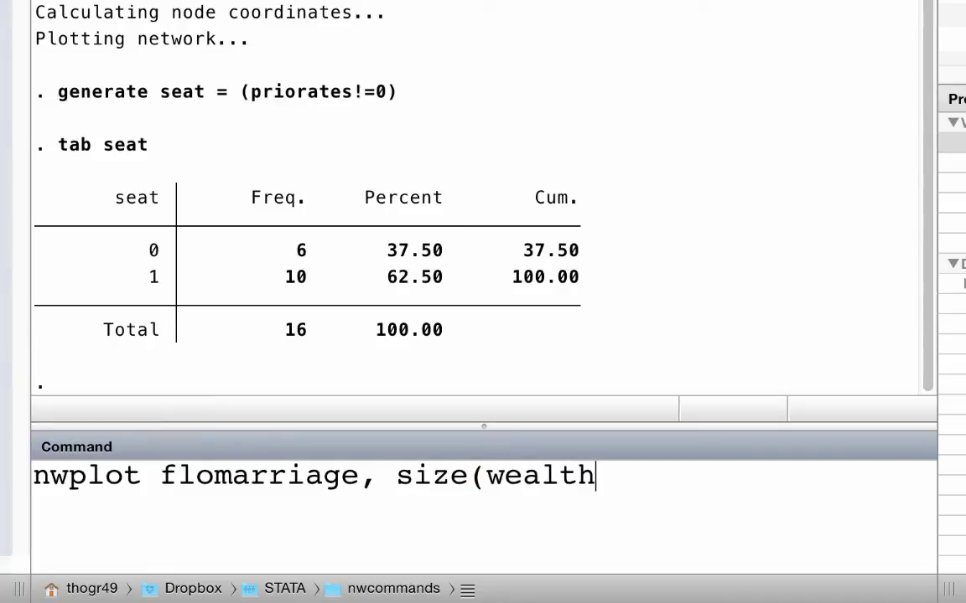
pyautogui.write(') color')
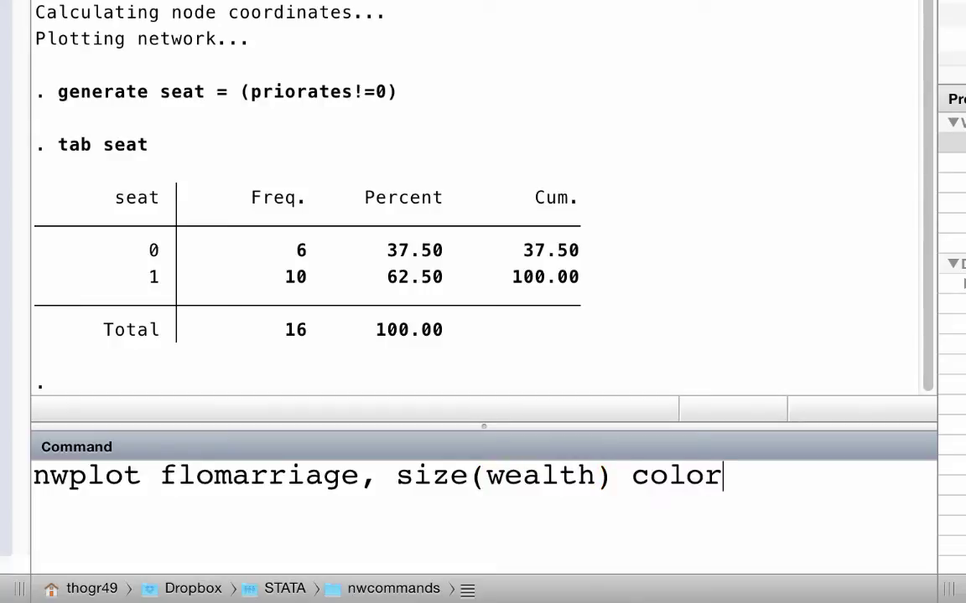
pyautogui.write('(seat)')
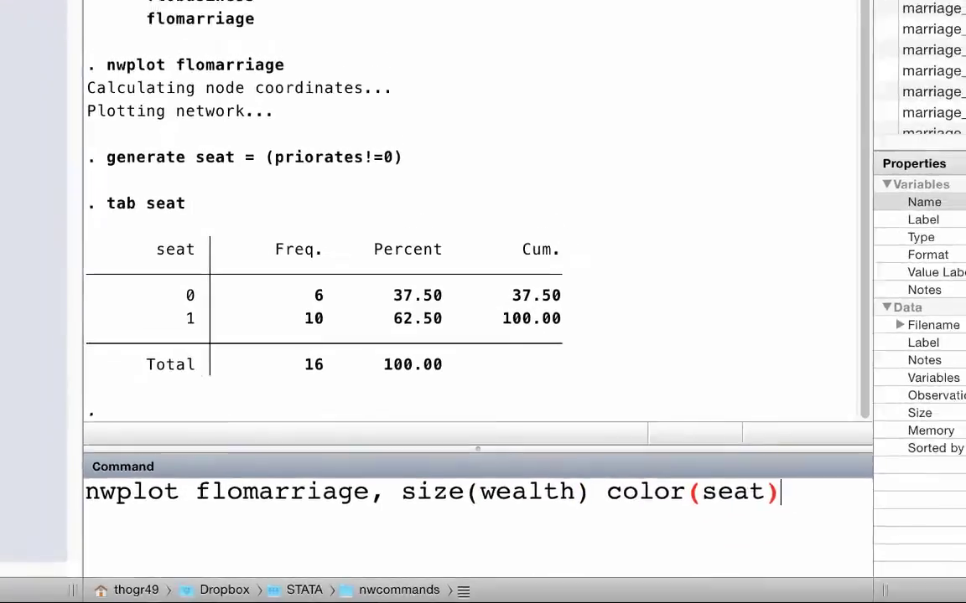
pyautogui.press('Return')
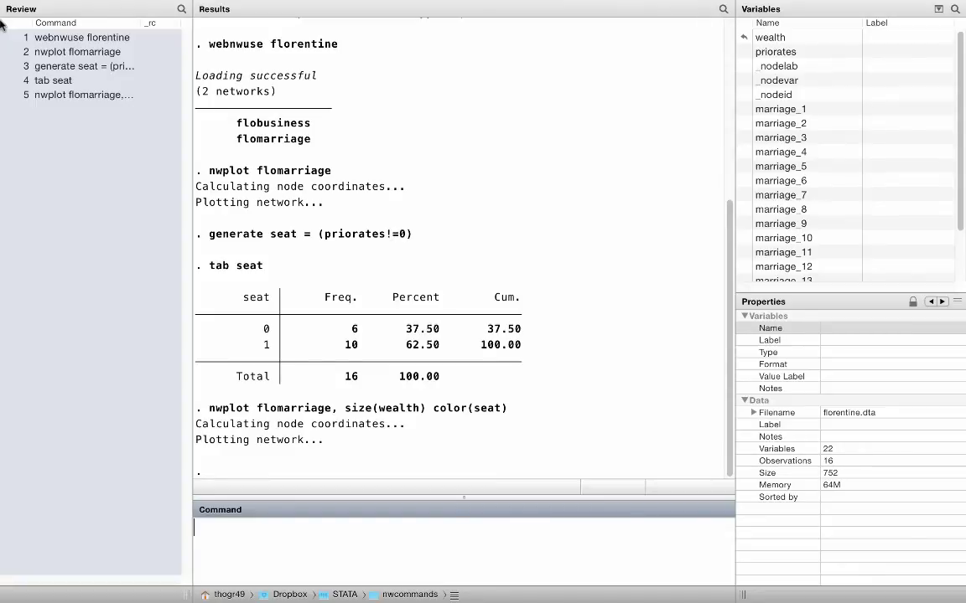
# - Rerun the wealth-sized, seat-coloured plot with scheme(s2network) appended
pyautogui.click(50, 97)
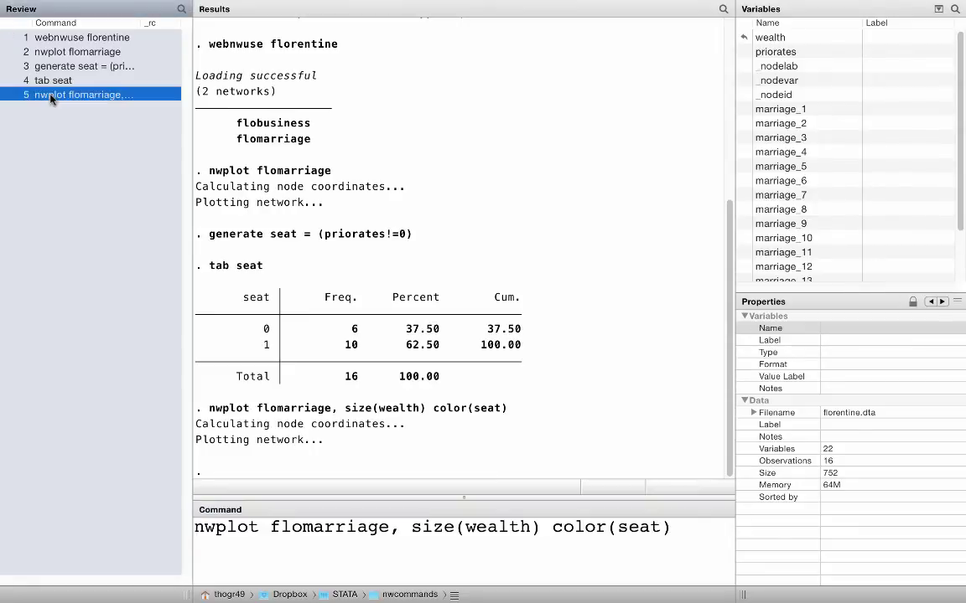
pyautogui.click(679, 527)
pyautogui.write('sch')
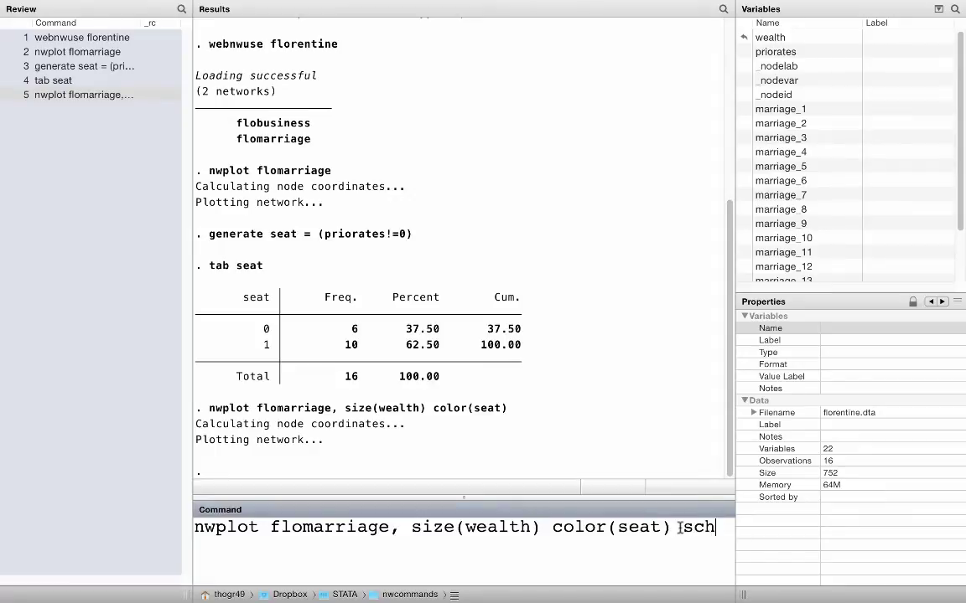
pyautogui.write('eme(s2')
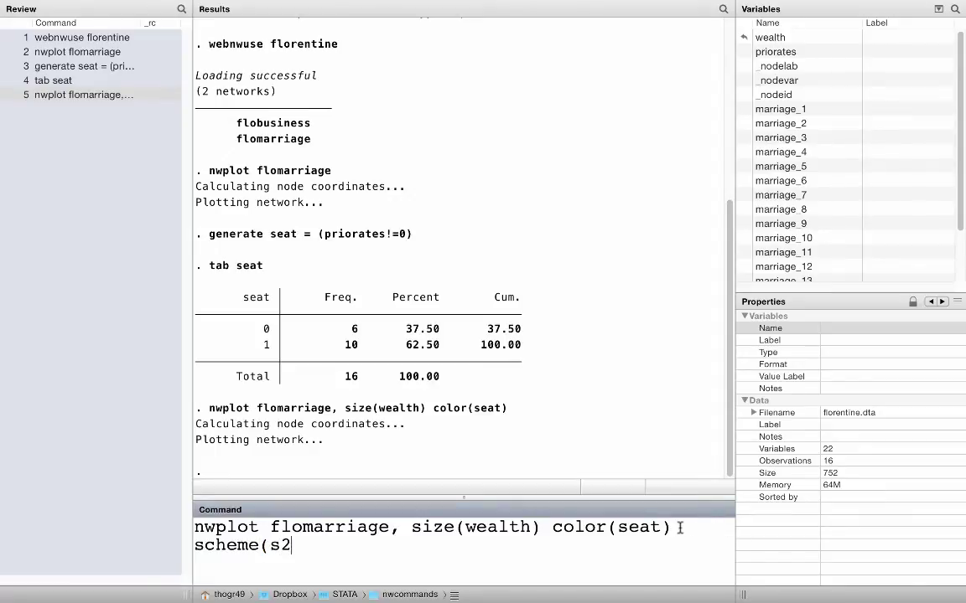
pyautogui.write('network)')
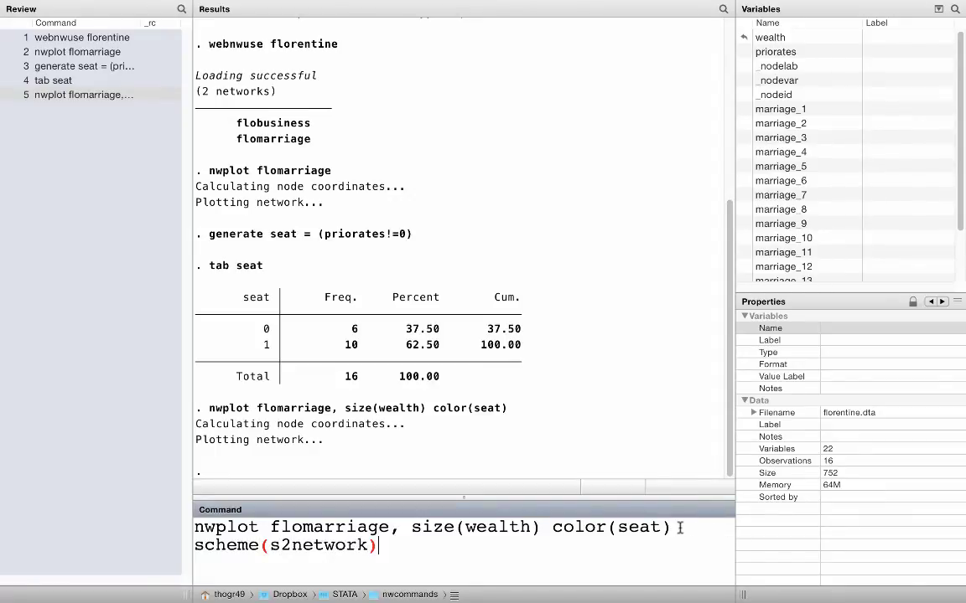
pyautogui.press('Return')
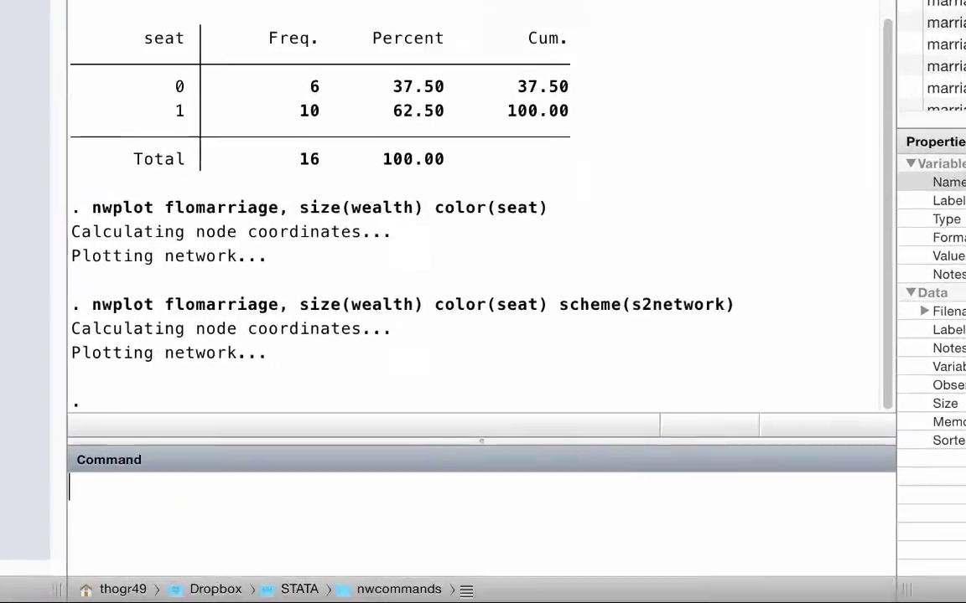
# - Plot flomarriage with edgecolor(flobusiness), labels and scheme(s1network), then type help nwplot
pyautogui.write('nw')
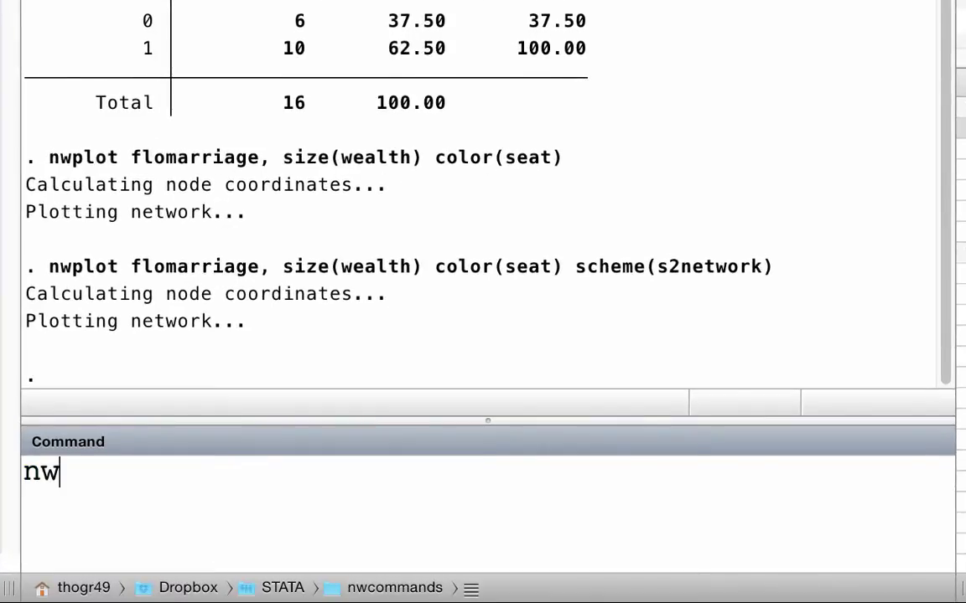
pyautogui.write('plot f')
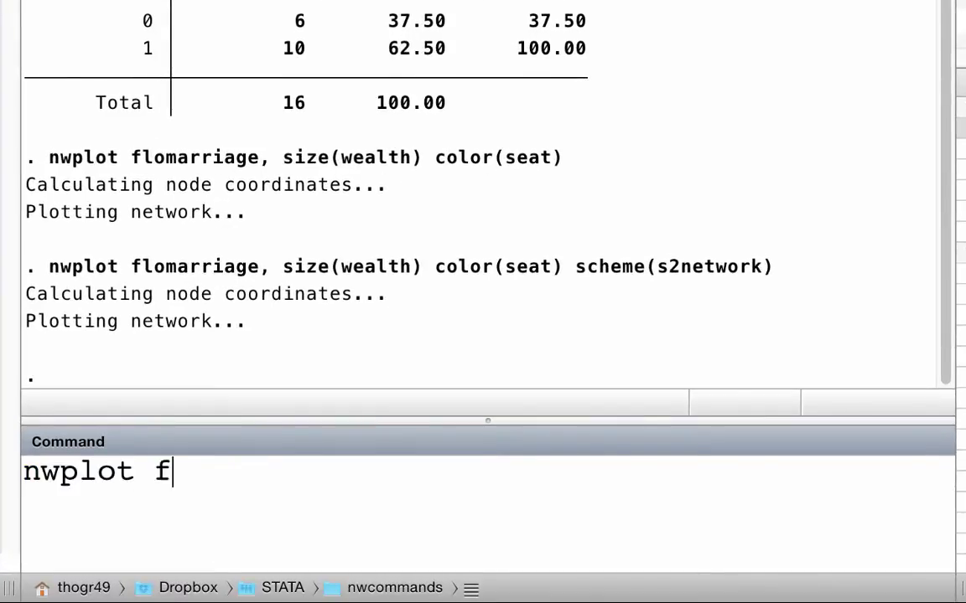
pyautogui.write('lomarri')
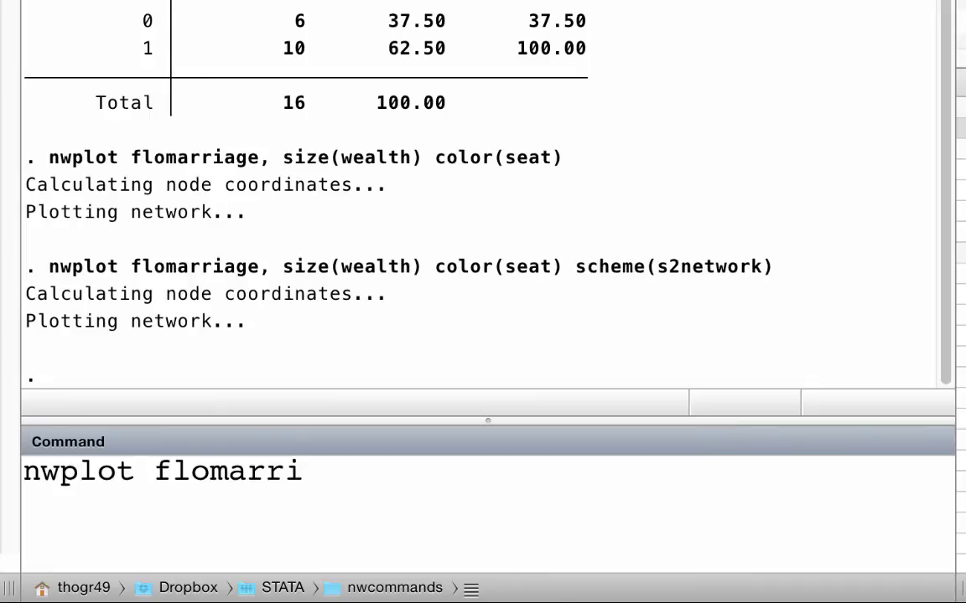
pyautogui.write('age, edge')
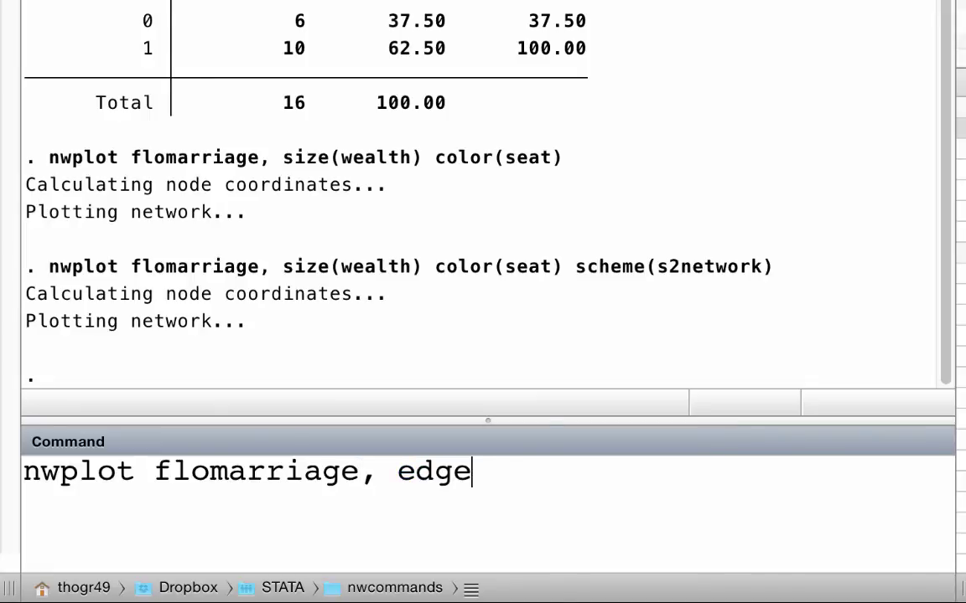
pyautogui.write('color(flo')
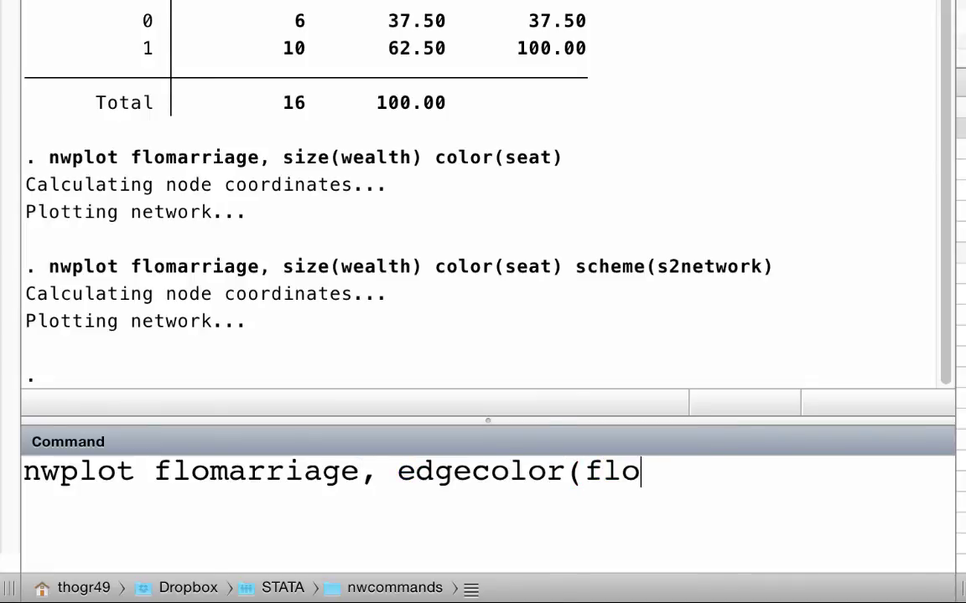
pyautogui.write('business)')
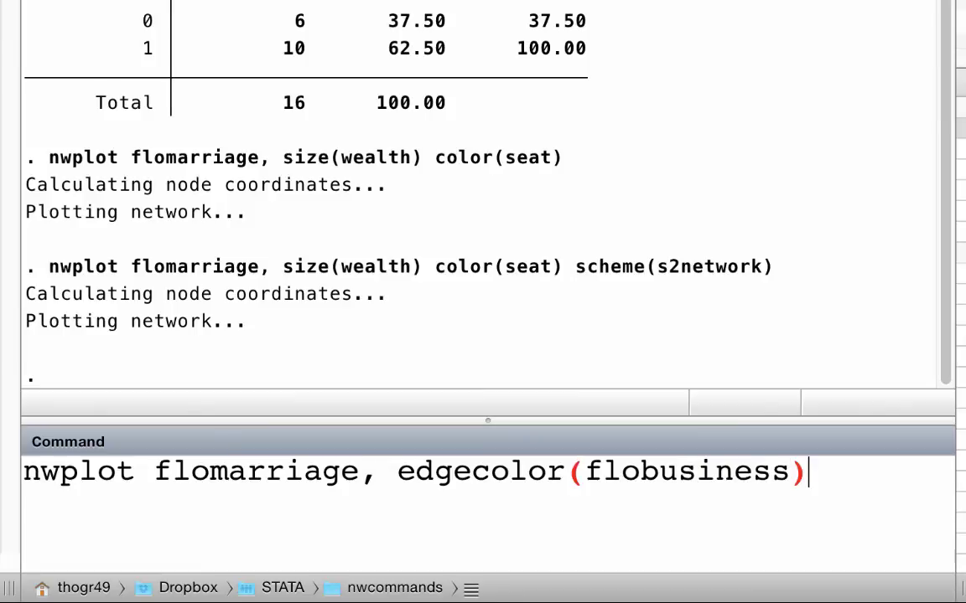
pyautogui.write(' lab')
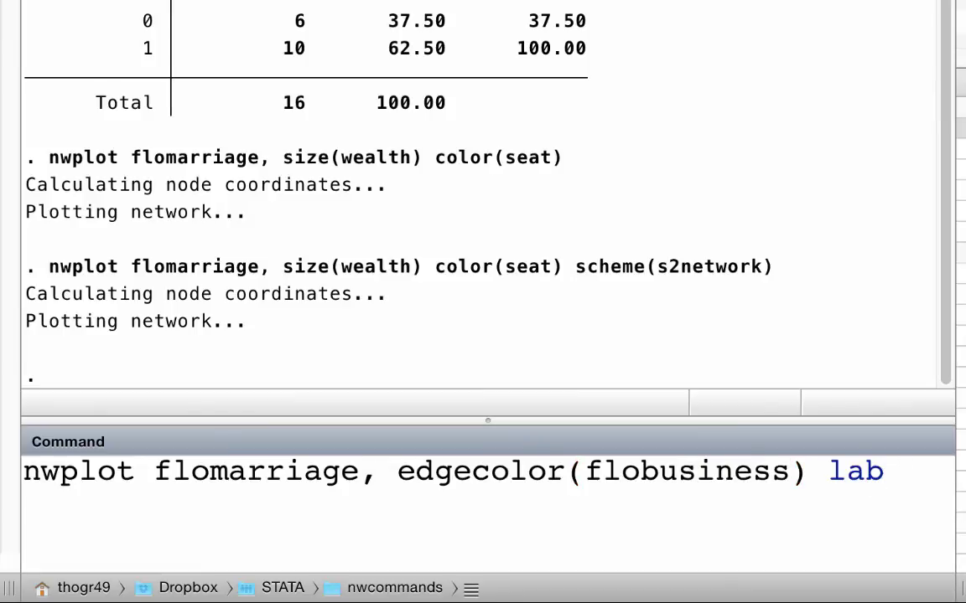
pyautogui.write(' scheme(s1n')
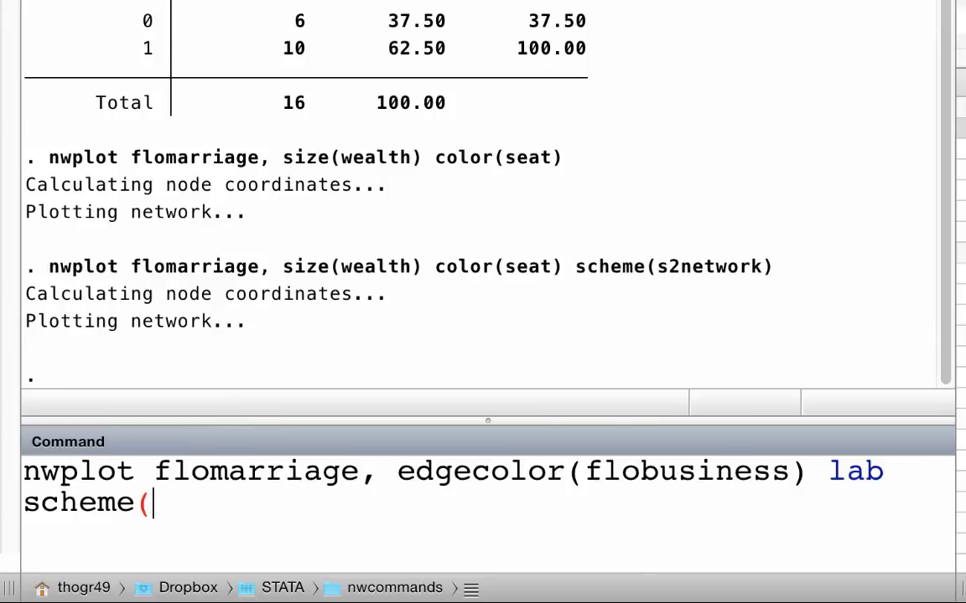
pyautogui.write('etwork')
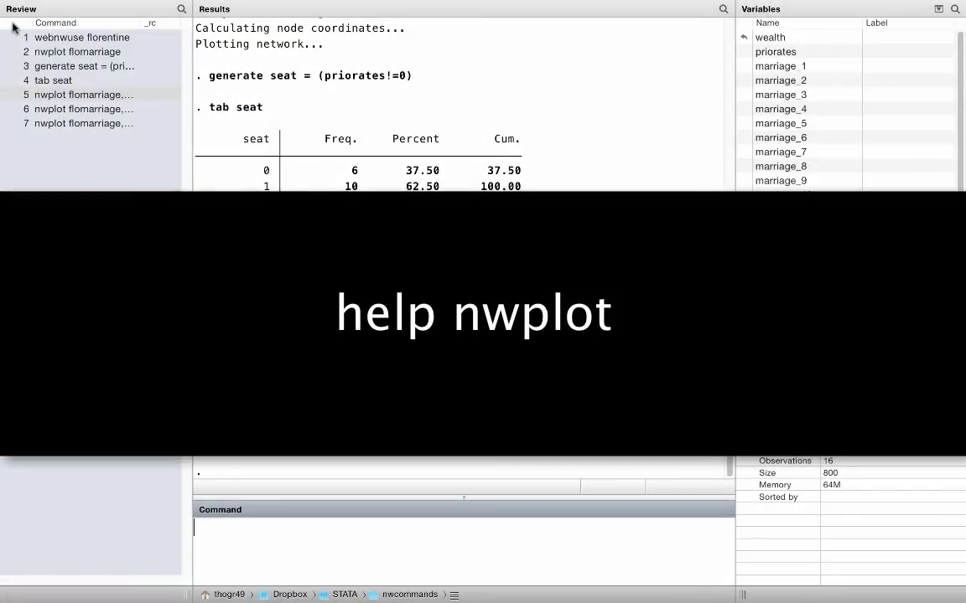
pyautogui.write('help ')
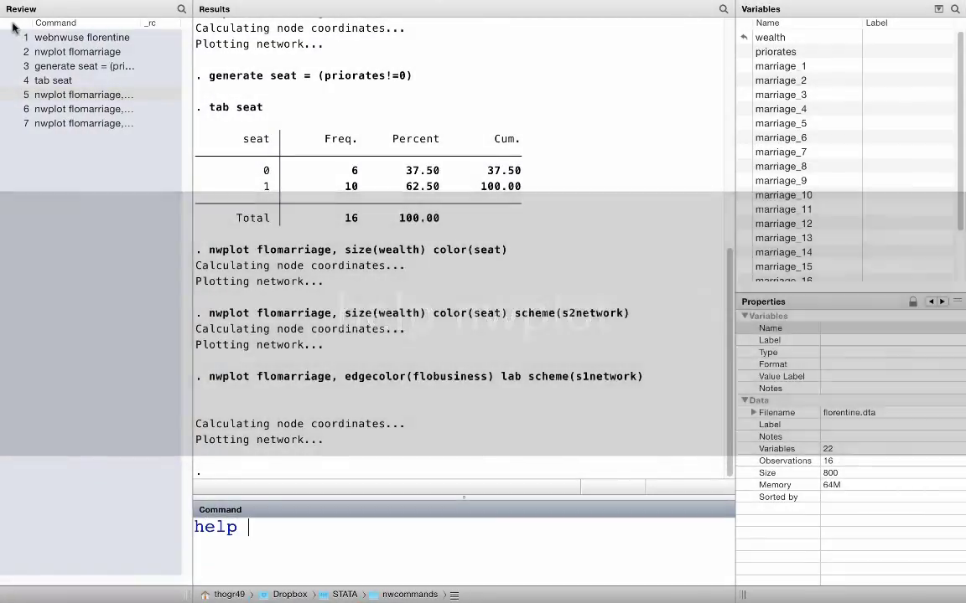
pyautogui.write('nwplot')
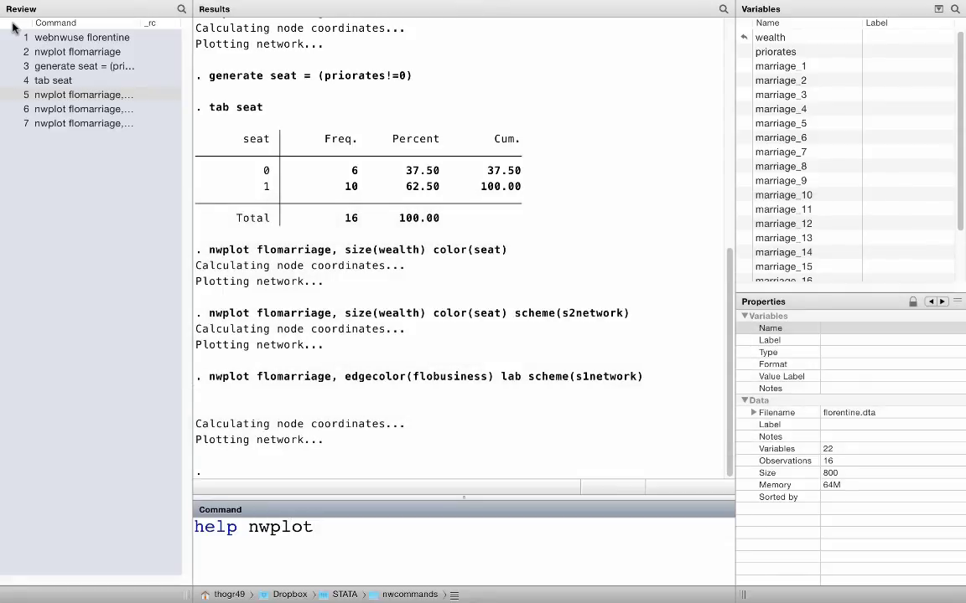